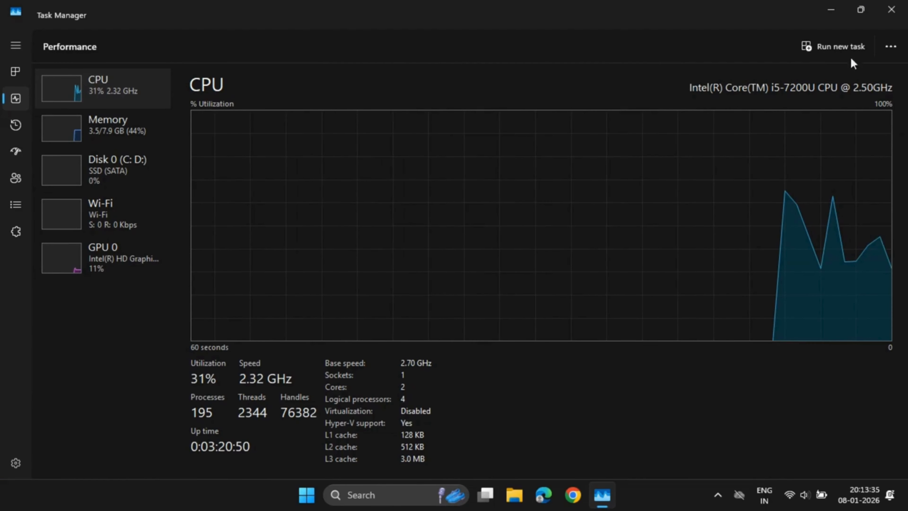
Close Task Manager and enable Intel (R) Virtualization Technology in the ThinkPad Setup security settings, saving on exit
{"action": "left_click", "coordinate": [891, 9]}
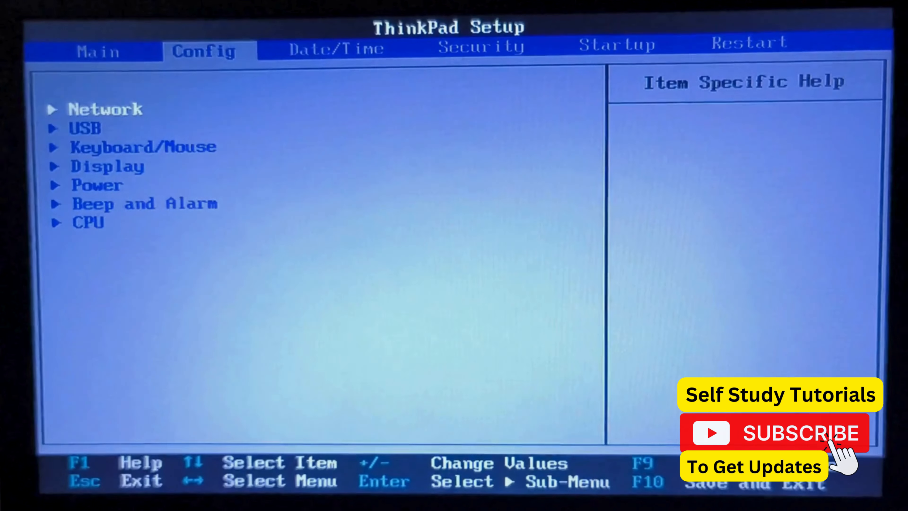
{"action": "key", "text": "Right"}
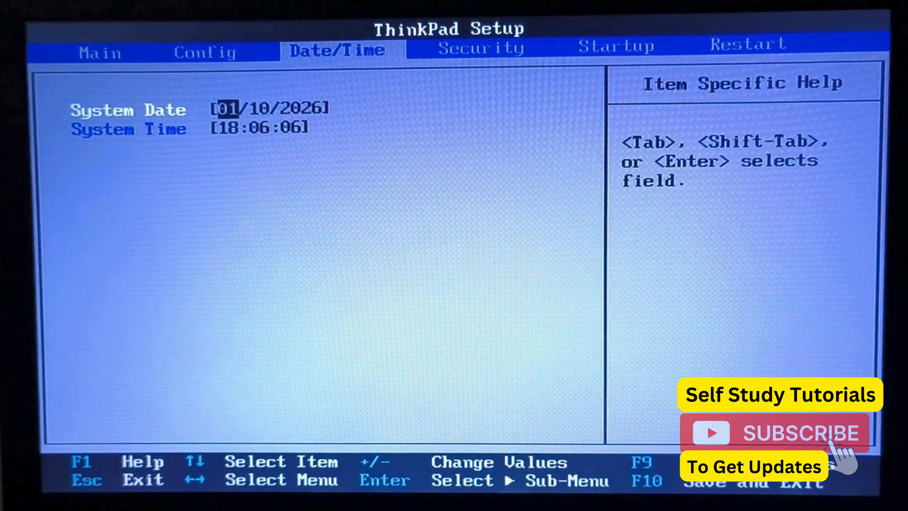
{"action": "key", "text": "Right"}
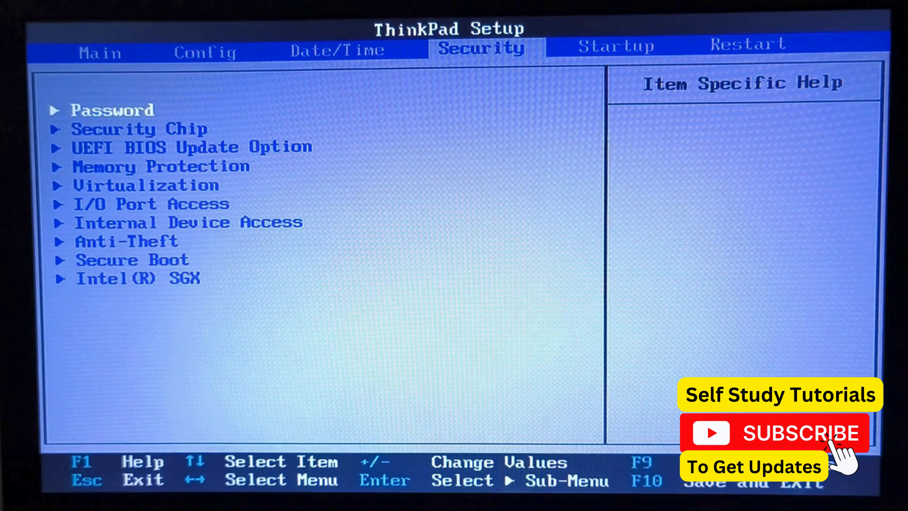
{"action": "key", "text": "Down"}
{"action": "key", "text": "Down"}
{"action": "key", "text": "Down"}
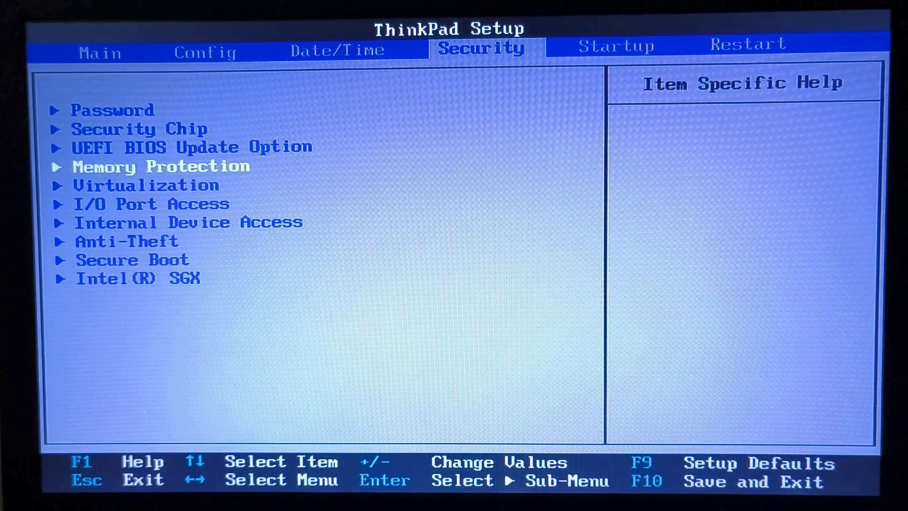
{"action": "key", "text": "Down"}
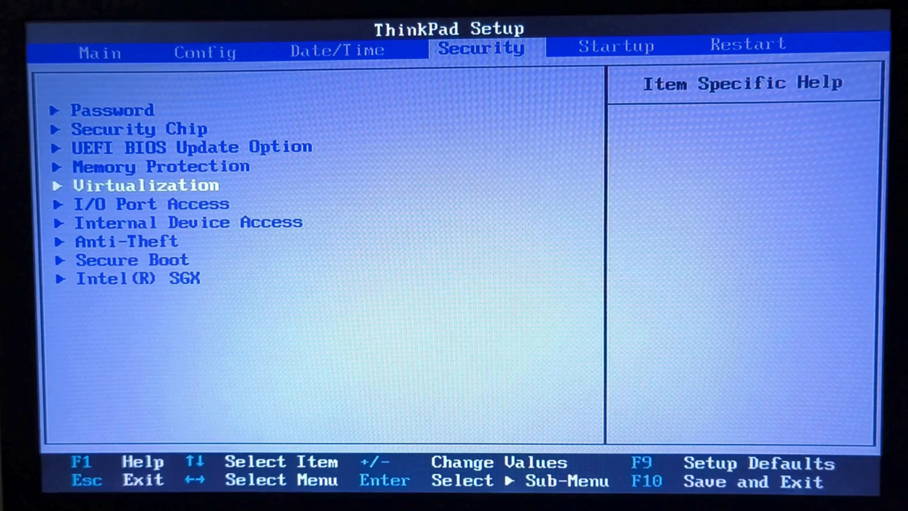
{"action": "key", "text": "Return"}
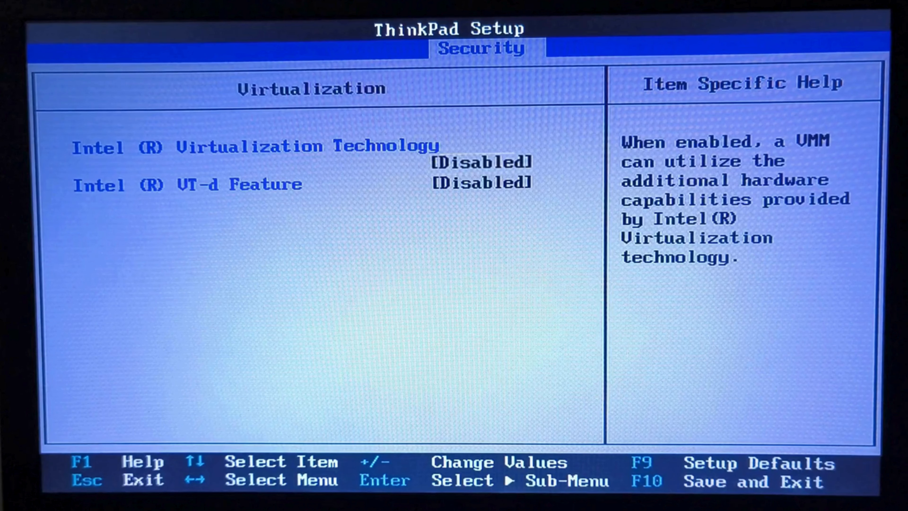
{"action": "key", "text": "plus"}
{"action": "key", "text": "F10"}
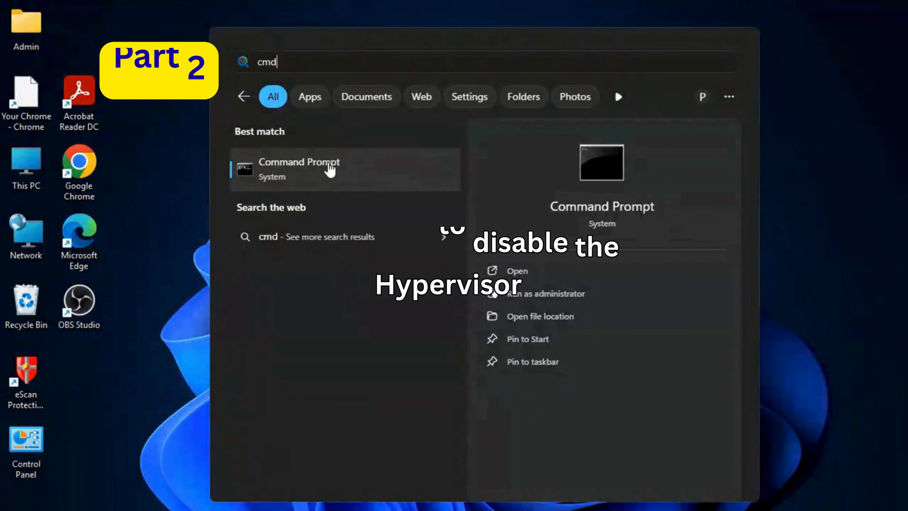
Run Command Prompt as administrator from the cmd search result, allowing it to make changes to the device
{"action": "right_click", "coordinate": [309, 160]}
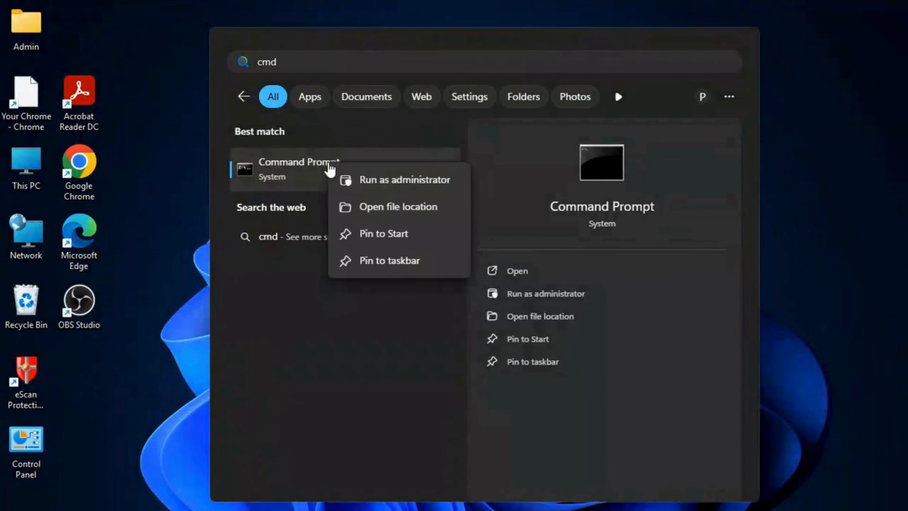
{"action": "left_click", "coordinate": [358, 191]}
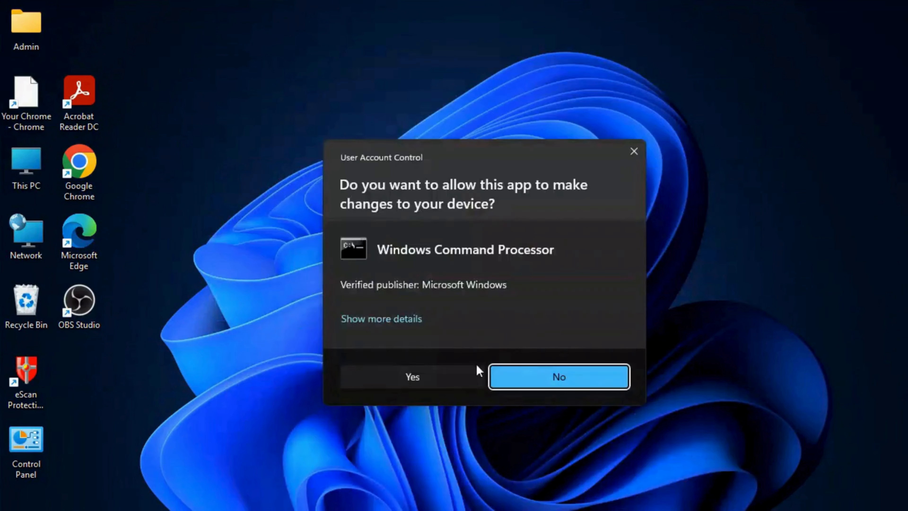
{"action": "left_click", "coordinate": [451, 379]}
Disable the hypervisor at startup by running bcdedit /set hypervisorlaunchtype off
{"action": "scroll", "coordinate": [439, 305], "scroll_direction": "up", "scroll_amount": 3, "text": "ctrl"}
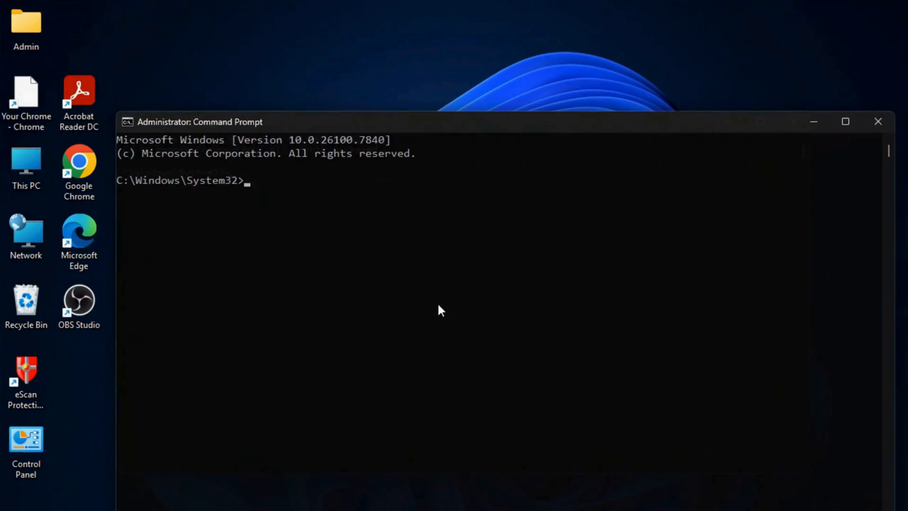
{"action": "type", "text": "bc"}
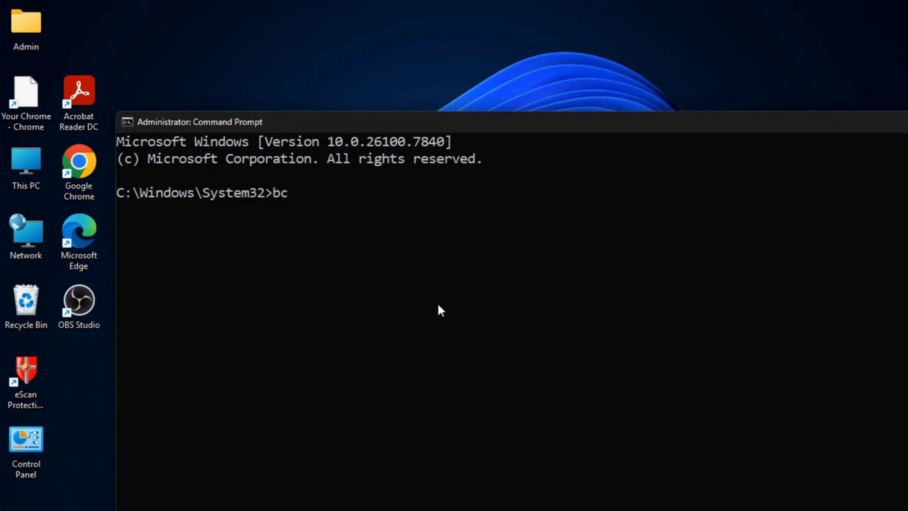
{"action": "type", "text": "dedit /set "}
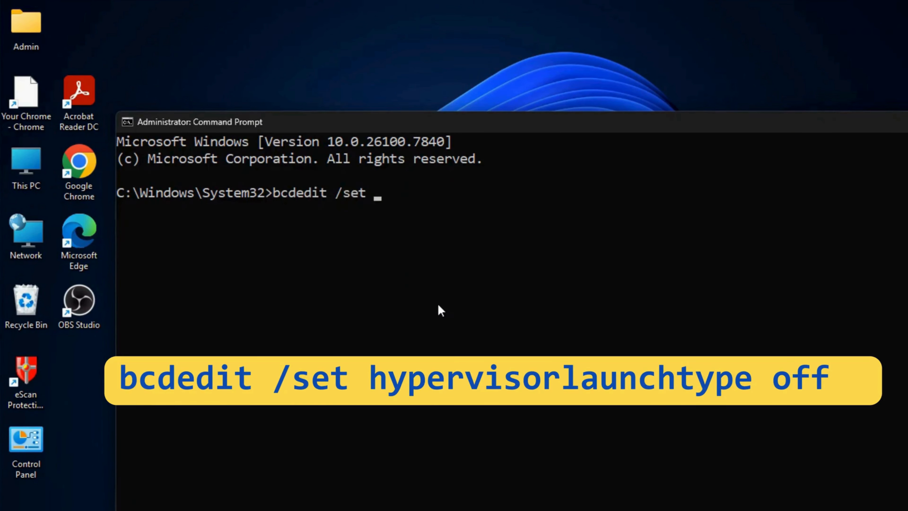
{"action": "type", "text": "hypervisorlau"}
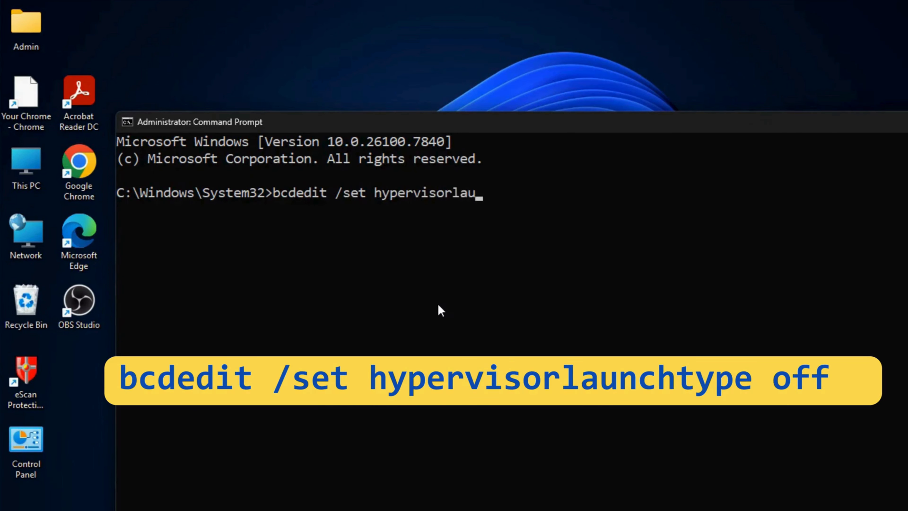
{"action": "type", "text": "nchtype off"}
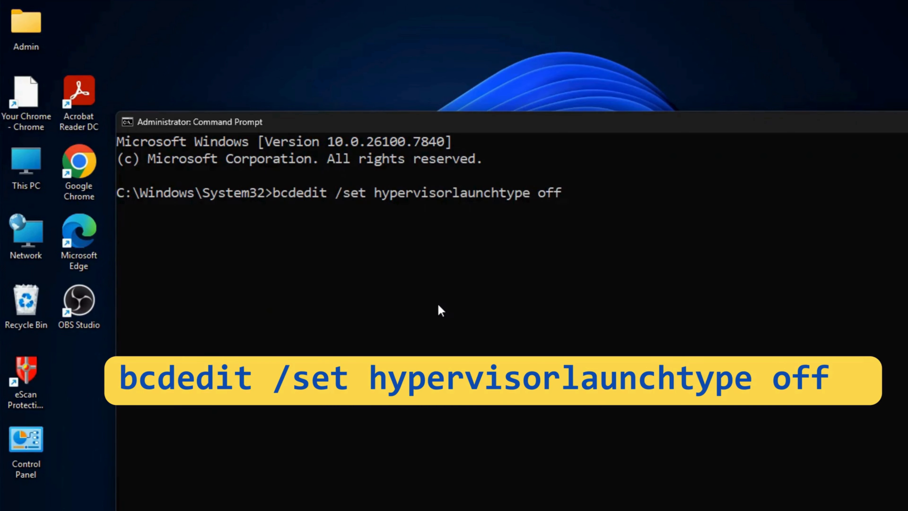
{"action": "key", "text": "Return"}
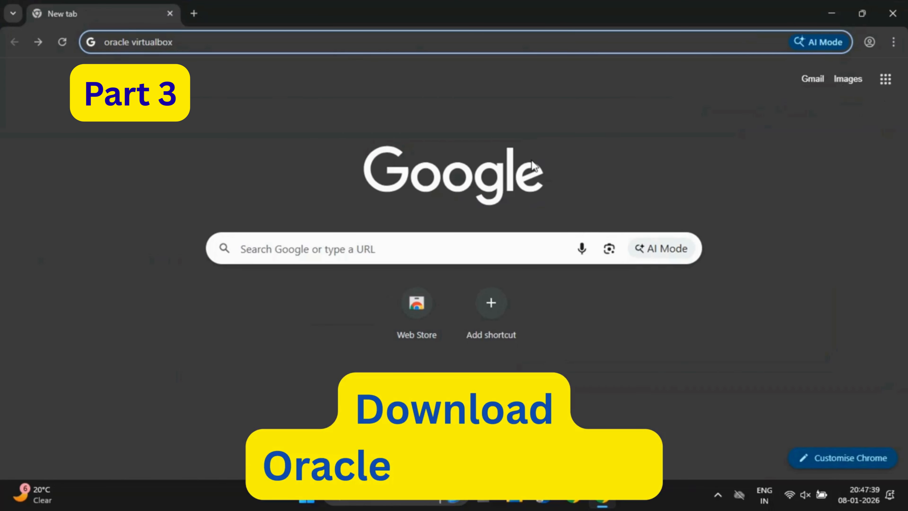
Search Google for oracle virtualbox and download the VirtualBox 7.2.4 Windows hosts package from the site's Downloads page
{"action": "key", "text": "Return"}
{"action": "right_click", "coordinate": [179, 281]}
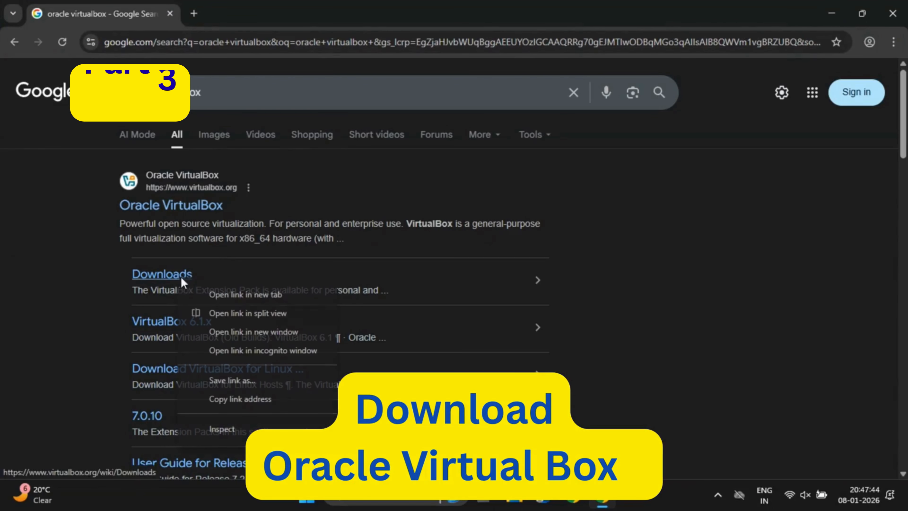
{"action": "left_click", "coordinate": [197, 291]}
{"action": "left_click", "coordinate": [240, 6]}
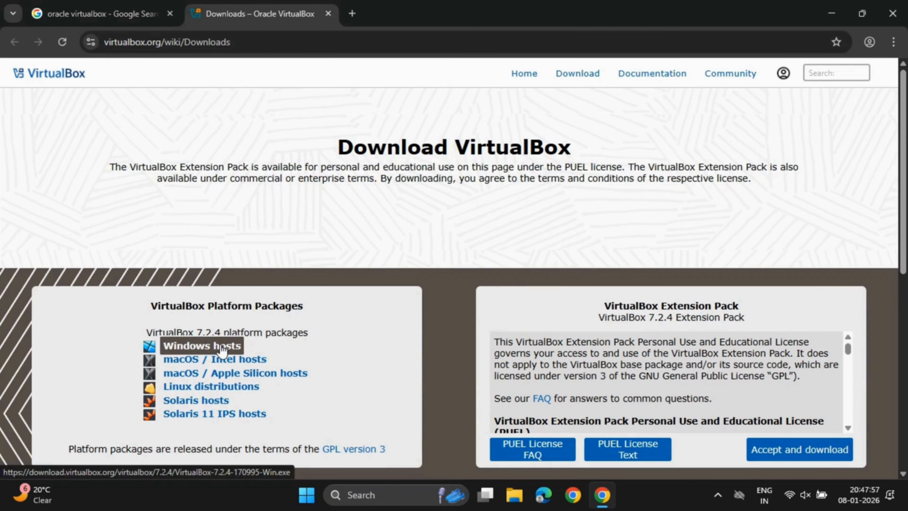
{"action": "left_click", "coordinate": [222, 349]}
{"action": "key", "text": "ctrl+j"}
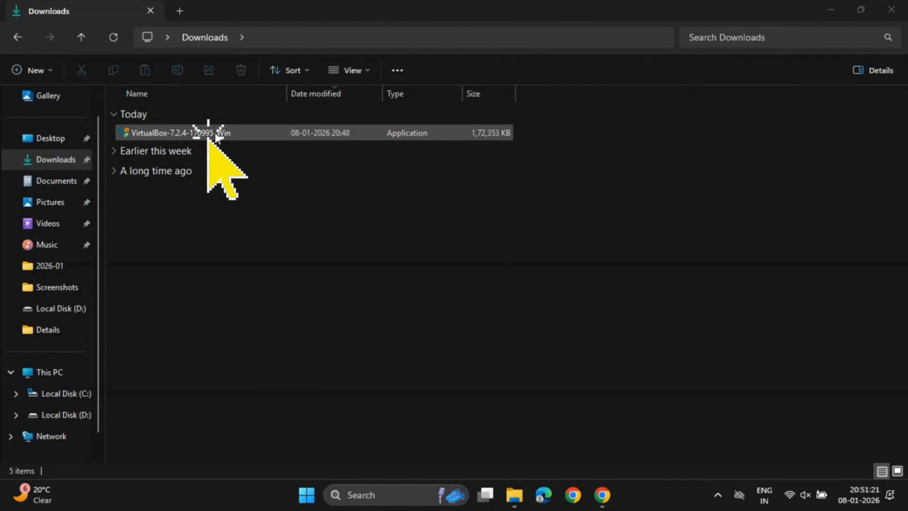
Launch the VirtualBox-7.2.4-170995-Win installer with permission to make changes, and accept its license agreement
{"action": "double_click", "coordinate": [215, 133]}
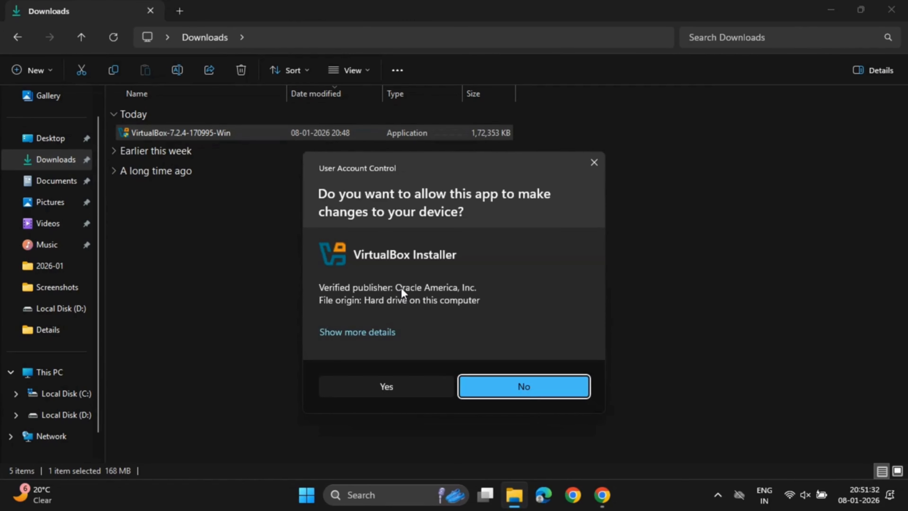
{"action": "left_click", "coordinate": [415, 385]}
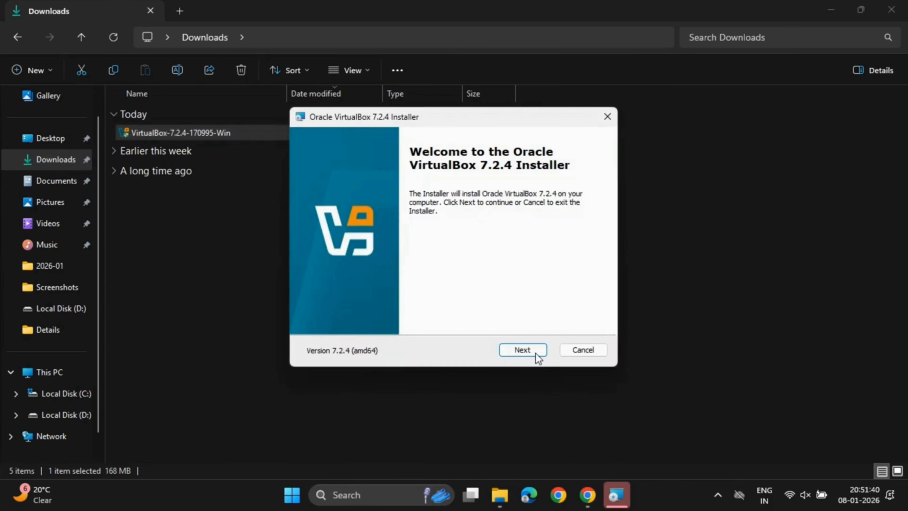
{"action": "left_click", "coordinate": [536, 353]}
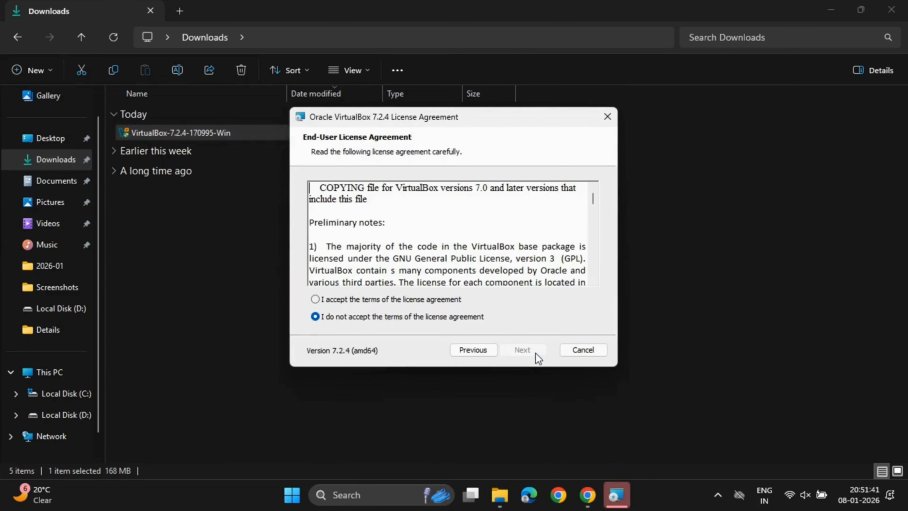
{"action": "left_click", "coordinate": [393, 300]}
{"action": "left_click", "coordinate": [517, 350]}
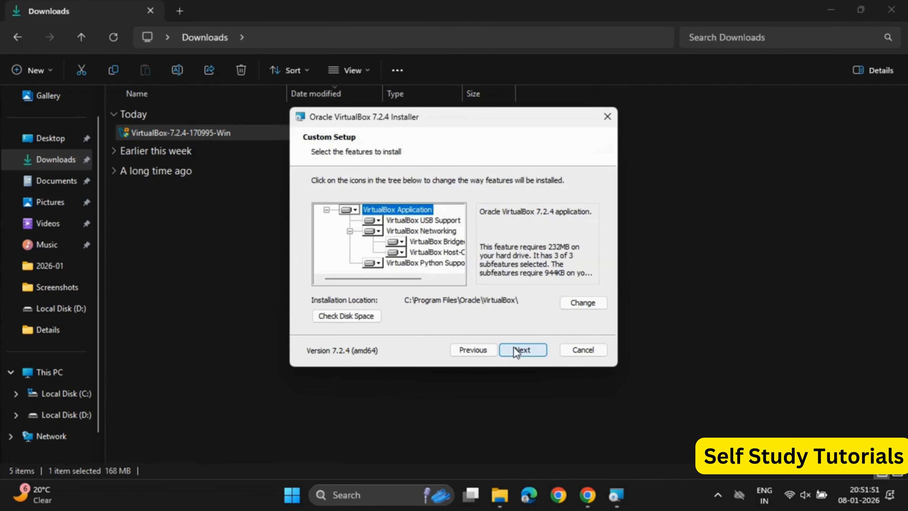
Install VirtualBox with the default features, location and startup options, accepting the network disconnection and missing dependencies notices
{"action": "left_click", "coordinate": [515, 352]}
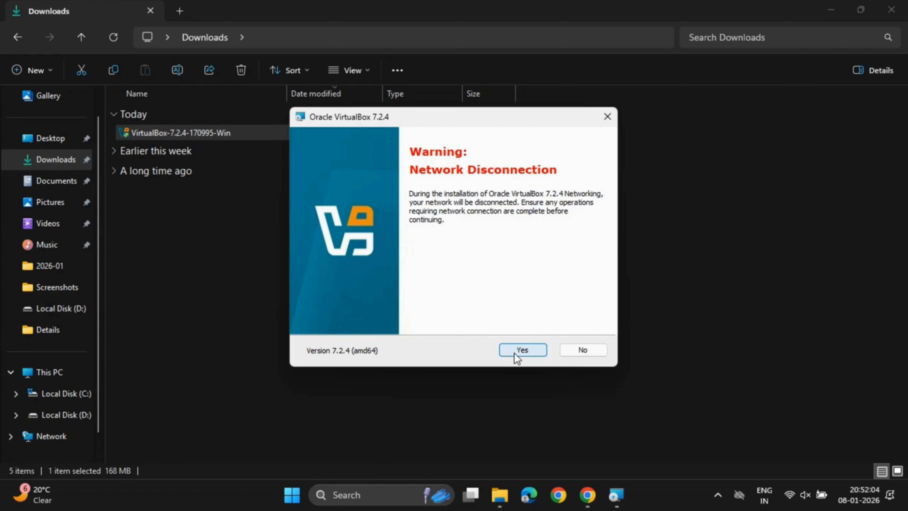
{"action": "left_click", "coordinate": [515, 350]}
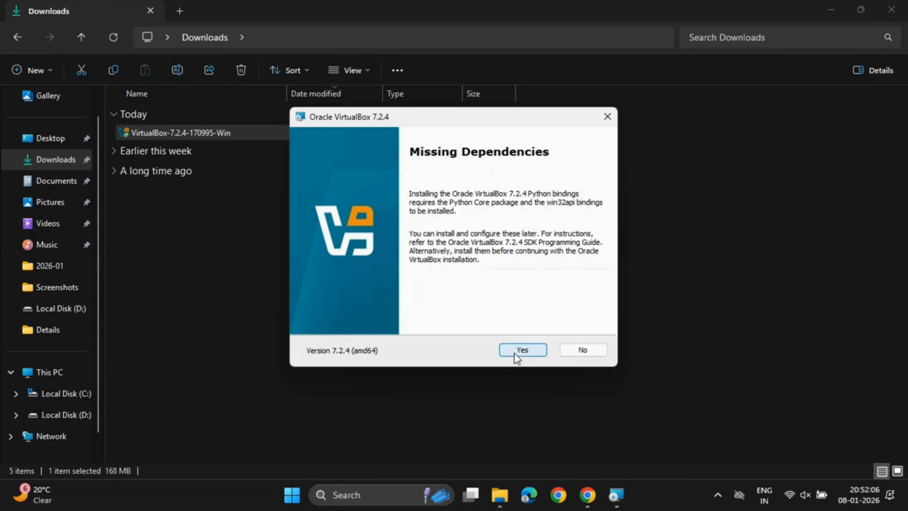
{"action": "left_click", "coordinate": [515, 350]}
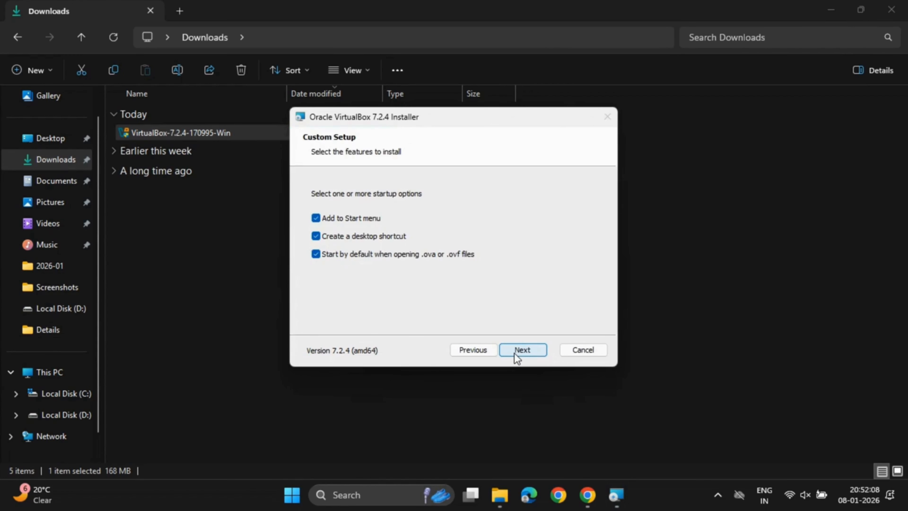
{"action": "left_click", "coordinate": [515, 350]}
{"action": "left_click", "coordinate": [514, 352]}
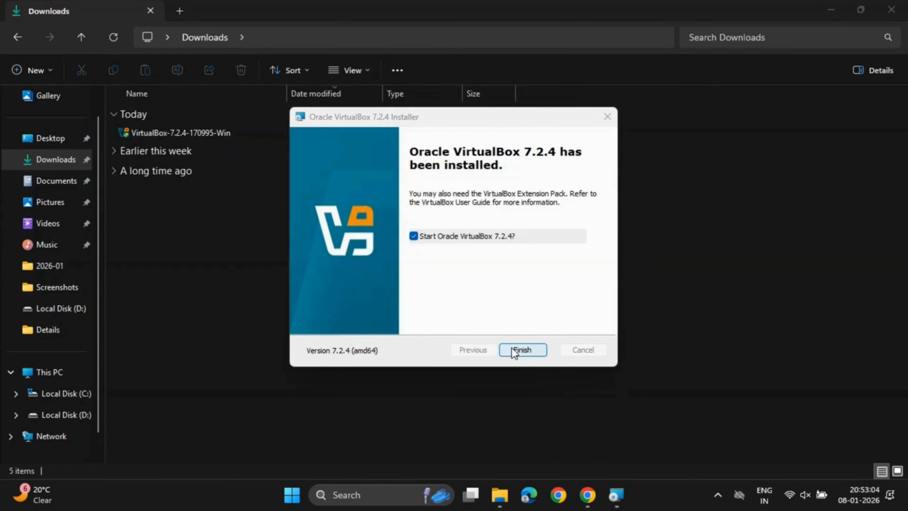
Finish the installer with Start Oracle VirtualBox 7.2.4 enabled, and maximize VirtualBox Manager after minimizing the Downloads folder
{"action": "left_click", "coordinate": [522, 350]}
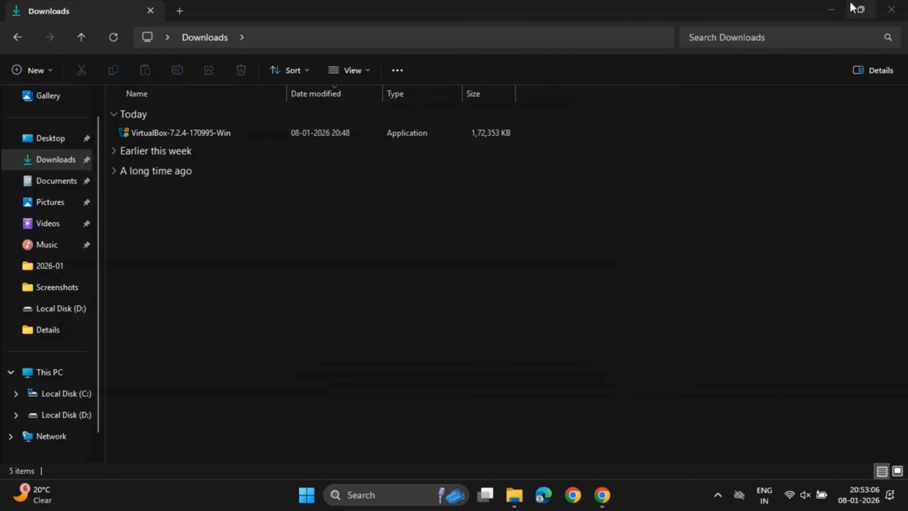
{"action": "left_click", "coordinate": [830, 9]}
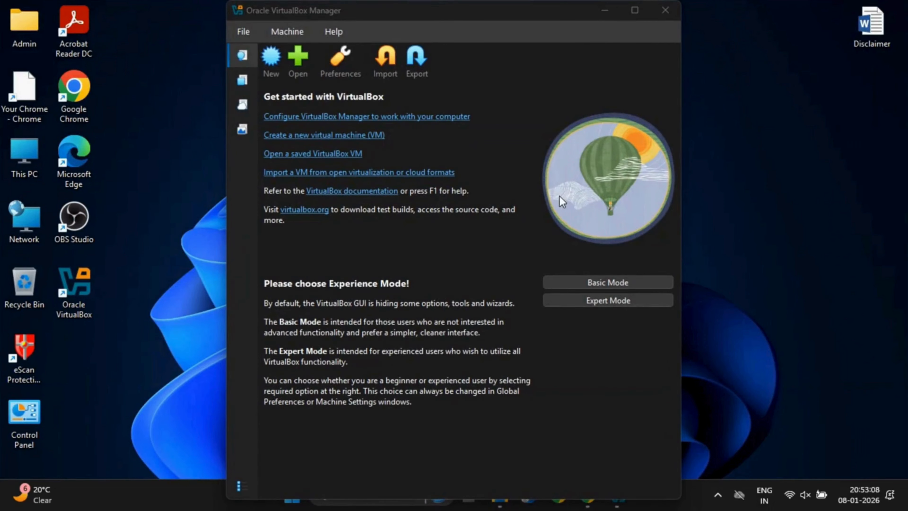
{"action": "left_click", "coordinate": [635, 10]}
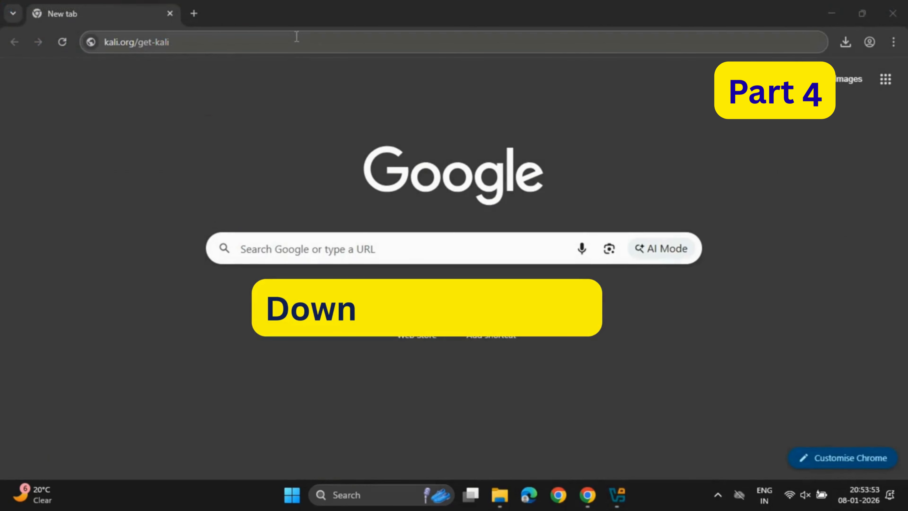
Open kali.org/get-kali in Chrome and download the recommended x86_64 Installer image of Kali Linux 2025.4
{"action": "left_click", "coordinate": [297, 37]}
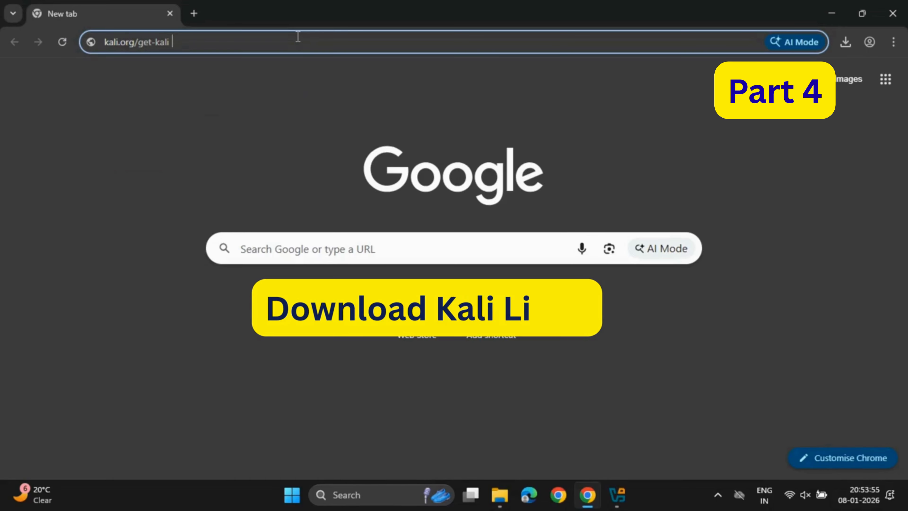
{"action": "key", "text": "Return"}
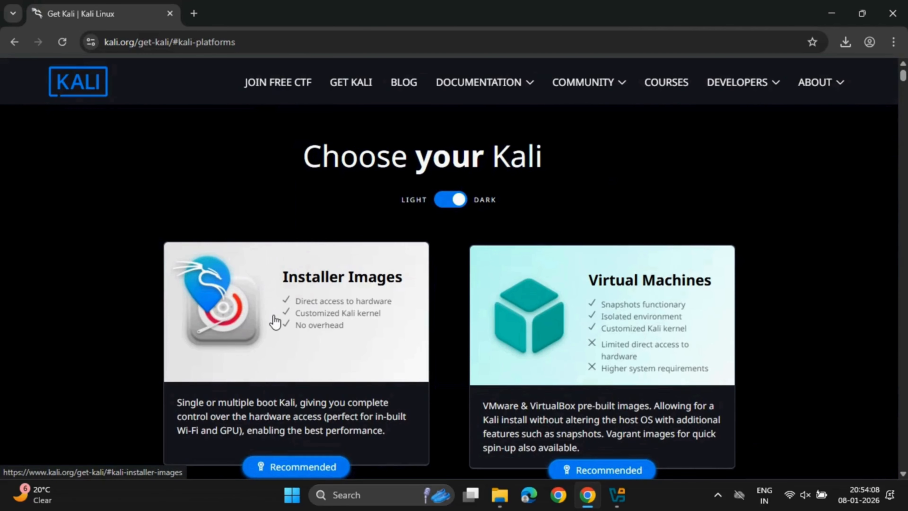
{"action": "scroll", "coordinate": [275, 321], "scroll_direction": "down", "scroll_amount": 4}
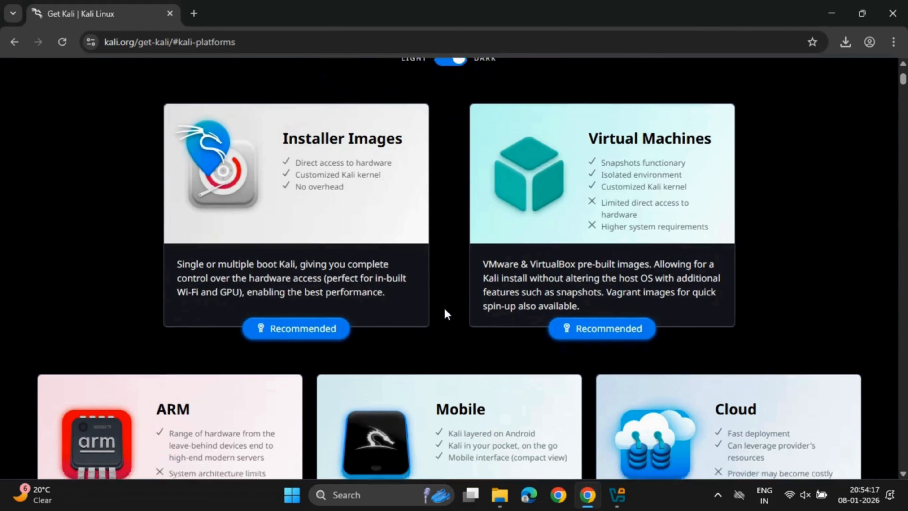
{"action": "scroll", "coordinate": [444, 308], "scroll_direction": "down", "scroll_amount": 20}
{"action": "scroll", "coordinate": [444, 308], "scroll_direction": "down", "scroll_amount": 10}
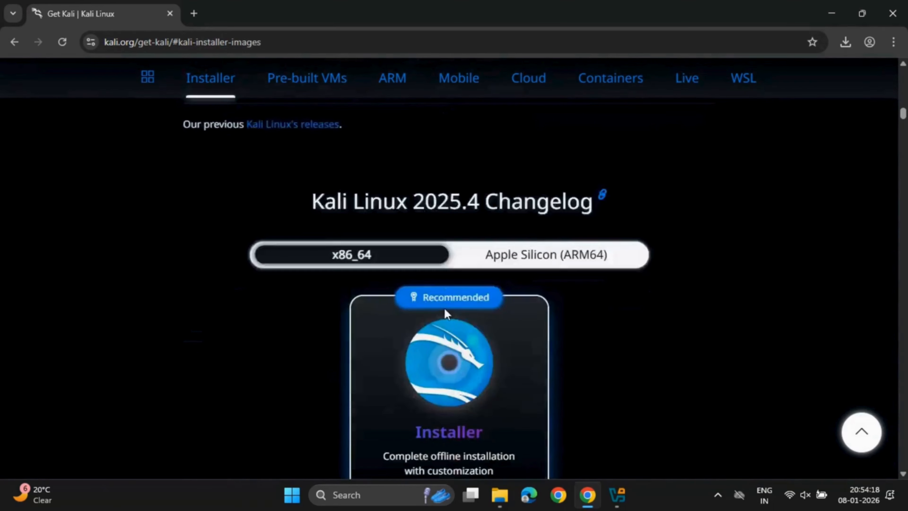
{"action": "scroll", "coordinate": [445, 315], "scroll_direction": "up", "scroll_amount": 2}
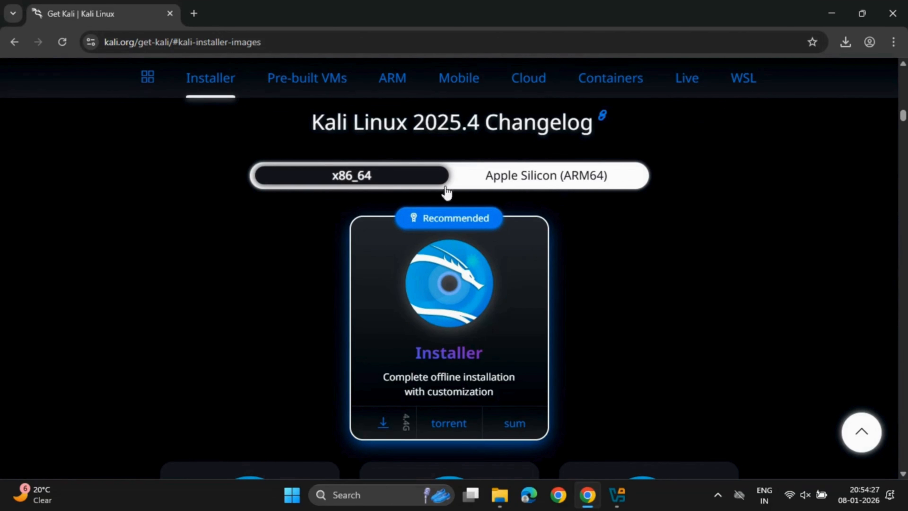
{"action": "left_click", "coordinate": [383, 422]}
{"action": "key", "text": "ctrl+j"}
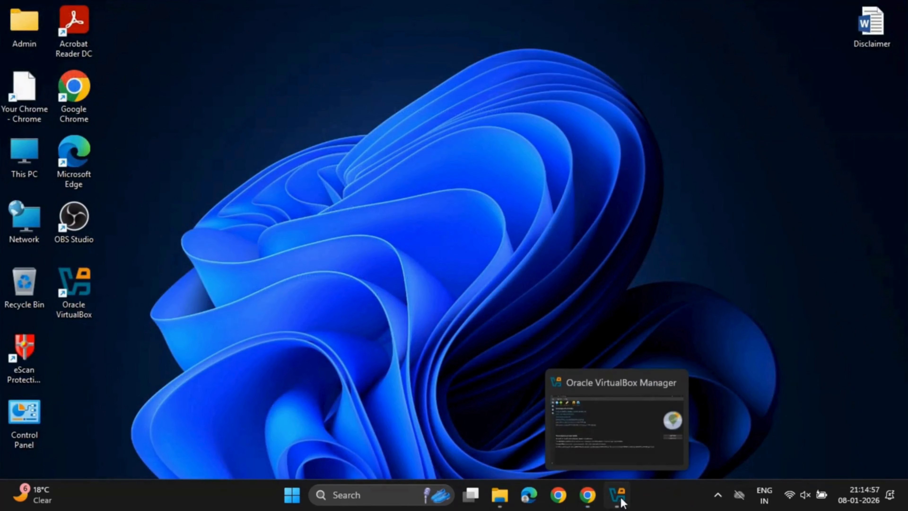
Switch to Oracle VirtualBox Manager and start creating a new virtual machine named Kali Linux
{"action": "left_click", "coordinate": [620, 499]}
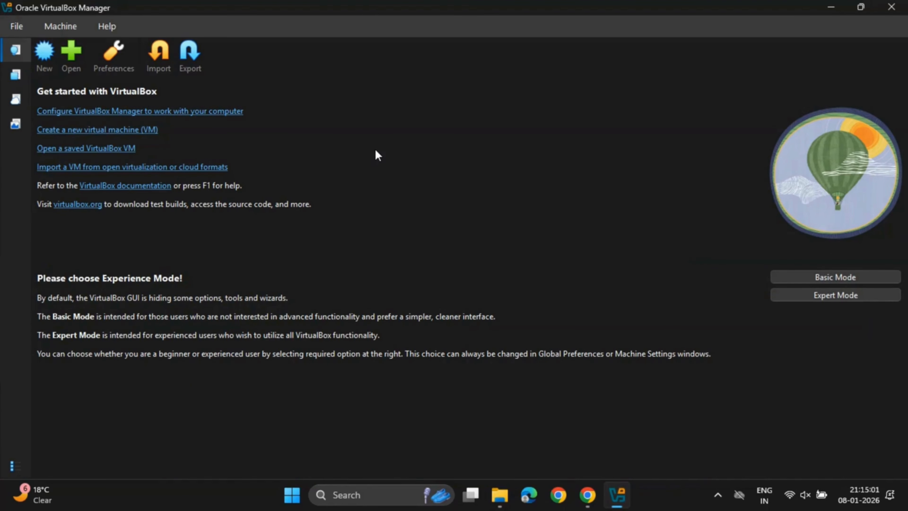
{"action": "left_click", "coordinate": [44, 57]}
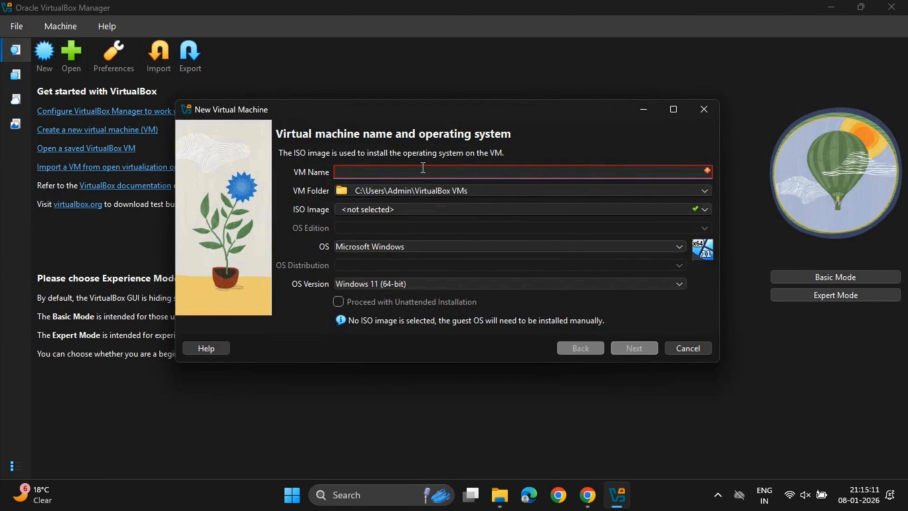
{"action": "type", "text": "Kali L"}
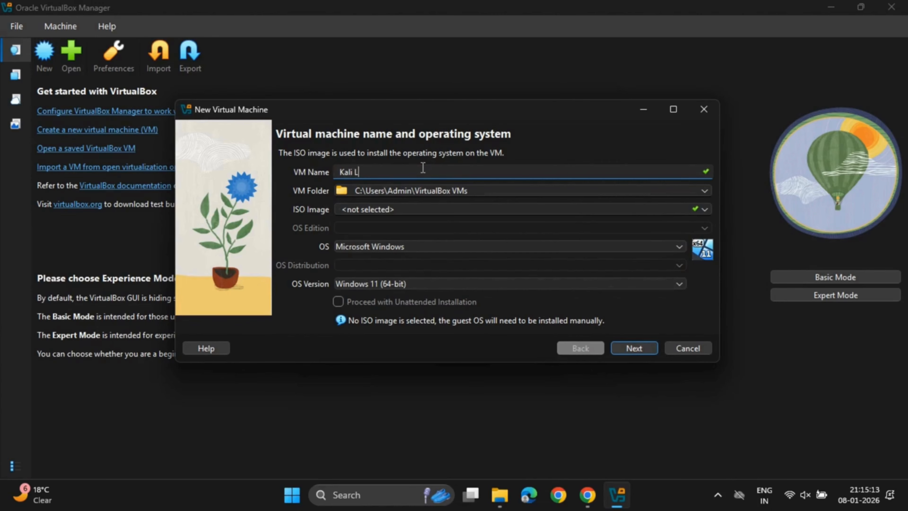
{"action": "type", "text": "inux"}
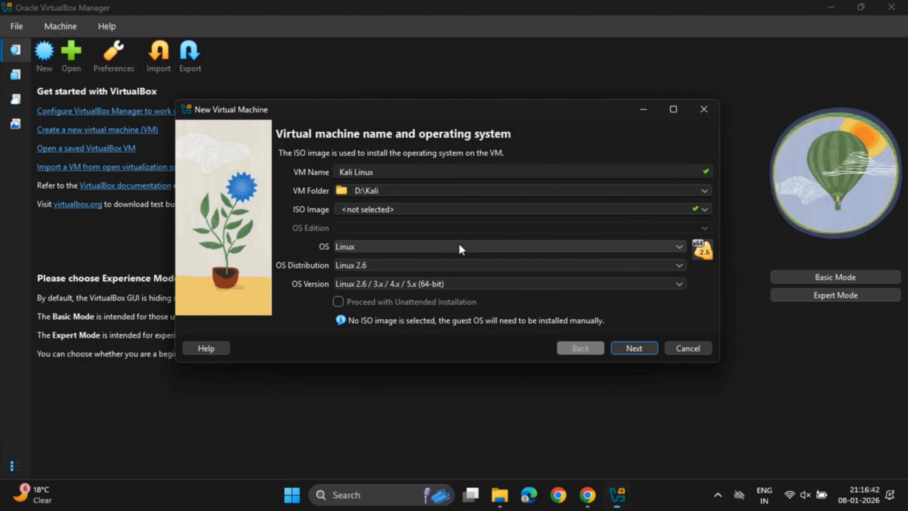
Set the new machine's OS to Linux, distribution to Debian and version to Debian (64-bit), and continue to the virtual hardware settings
{"action": "left_click", "coordinate": [458, 247]}
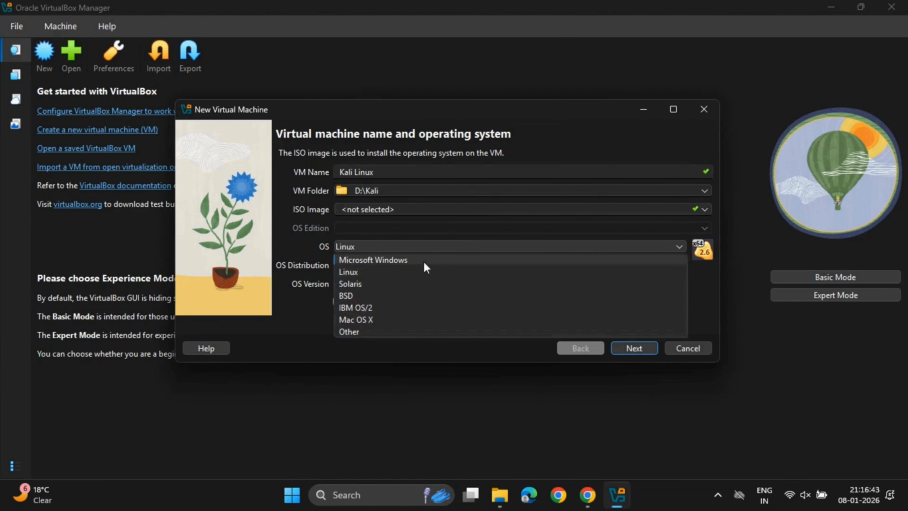
{"action": "left_click", "coordinate": [405, 273]}
{"action": "left_click", "coordinate": [396, 267]}
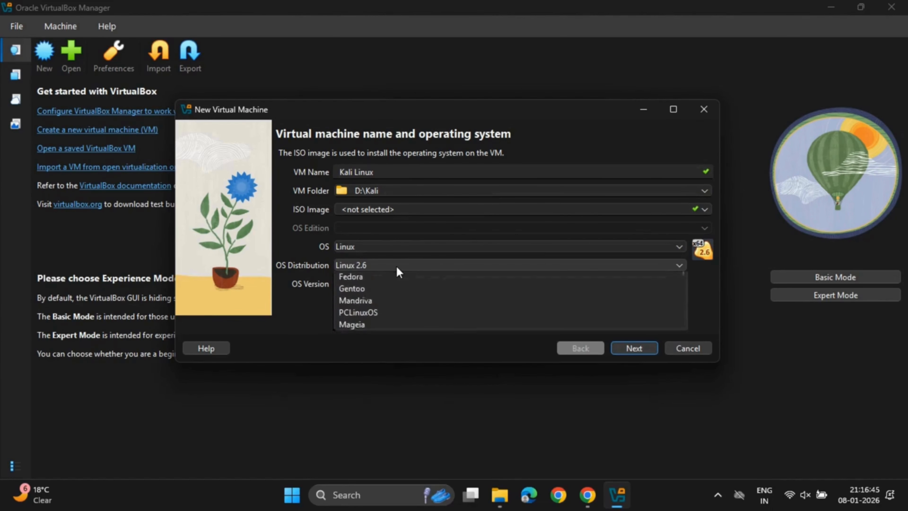
{"action": "left_click", "coordinate": [376, 324]}
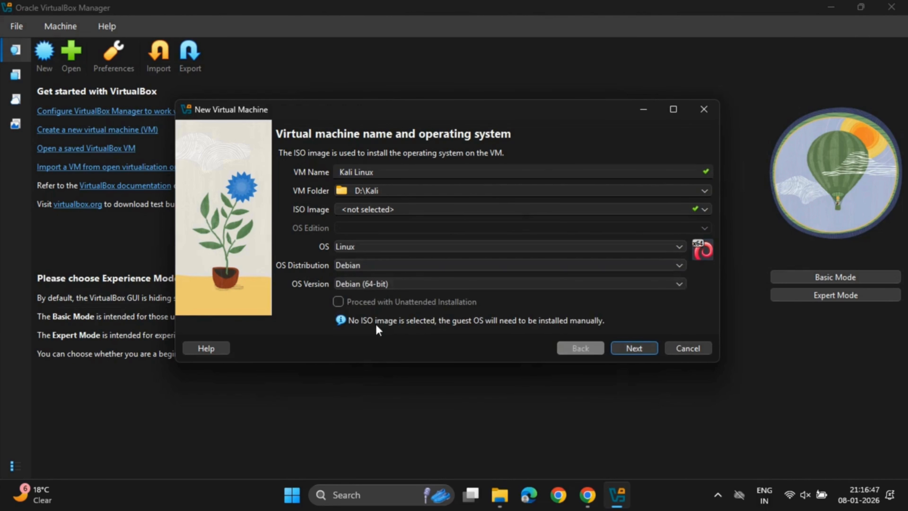
{"action": "left_click", "coordinate": [378, 285]}
{"action": "left_click", "coordinate": [375, 308]}
{"action": "left_click", "coordinate": [634, 349]}
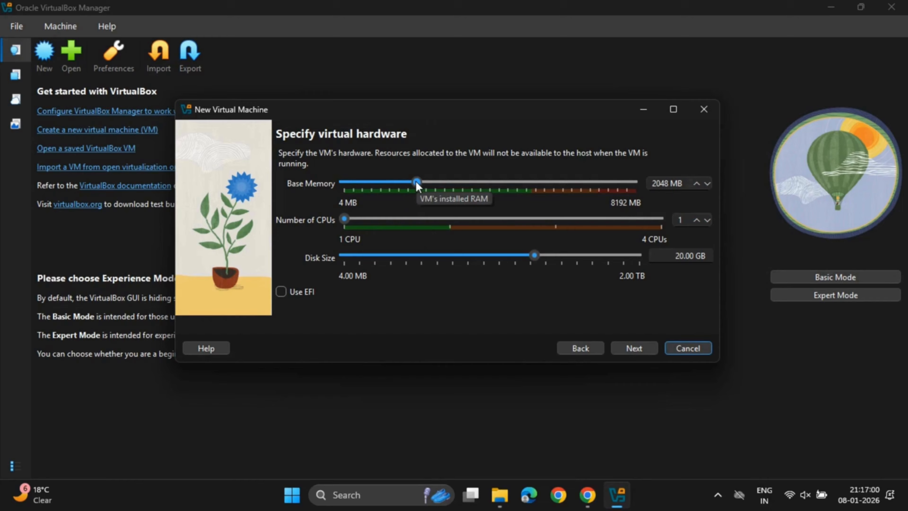
Allocate 3500 MB base memory, 1 CPU and a 36.40 GB disk, and finish creating the virtual machine
{"action": "left_click_drag", "start_coordinate": [417, 182], "coordinate": [470, 183]}
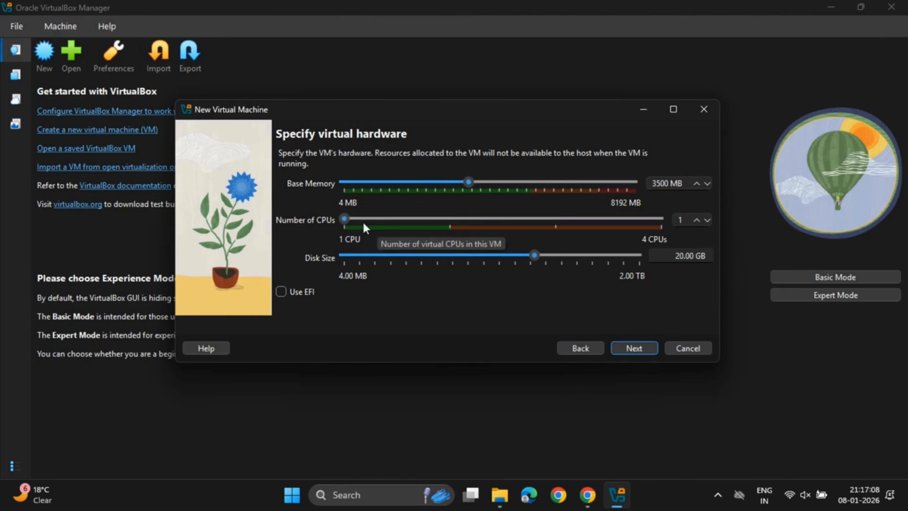
{"action": "left_click_drag", "start_coordinate": [374, 218], "coordinate": [345, 224]}
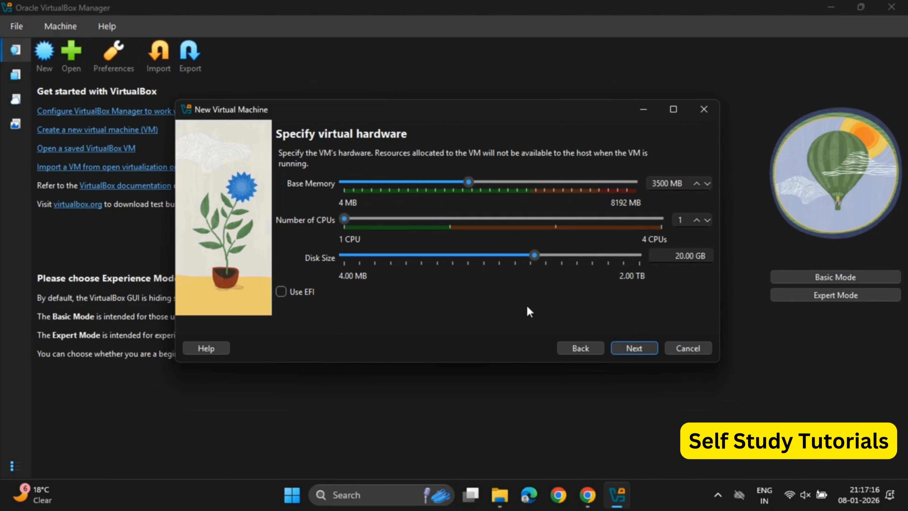
{"action": "left_click_drag", "start_coordinate": [535, 254], "coordinate": [549, 260]}
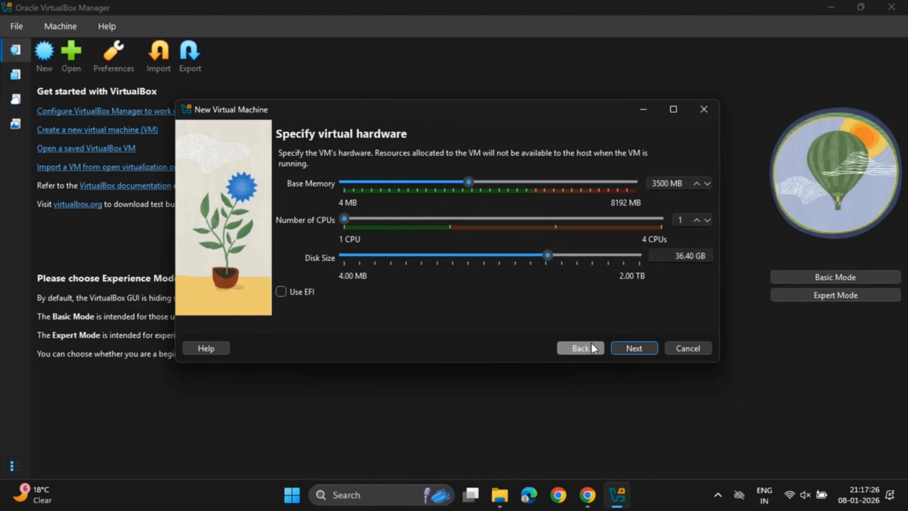
{"action": "left_click", "coordinate": [642, 351]}
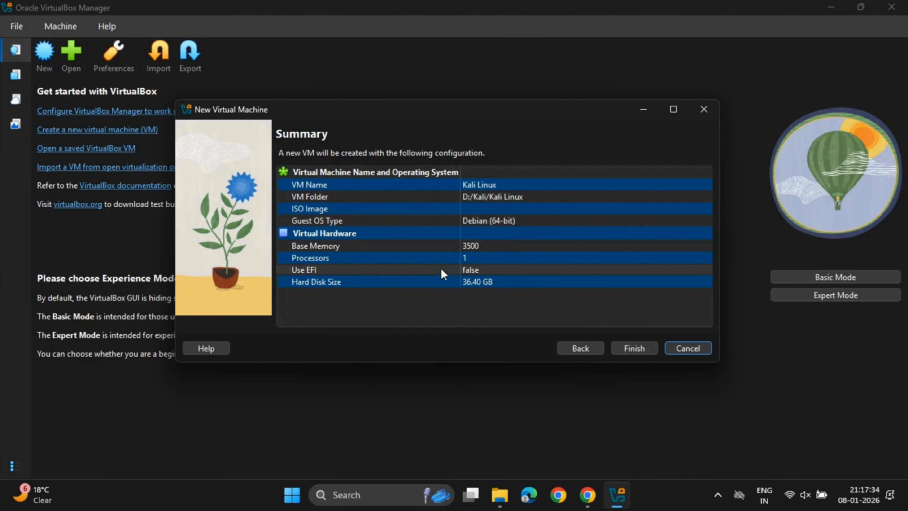
{"action": "left_click", "coordinate": [622, 347]}
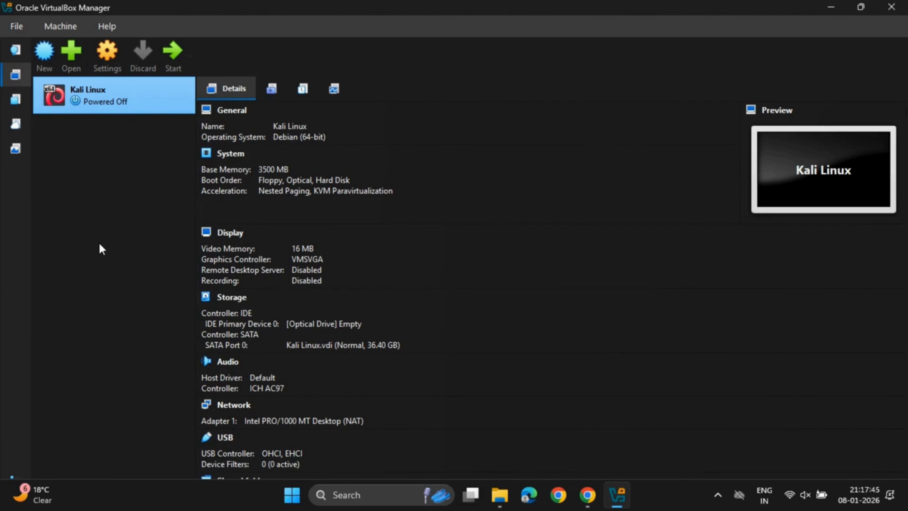
Open the Kali Linux machine's settings and set its display video memory to 128 MB
{"action": "left_click", "coordinate": [108, 52]}
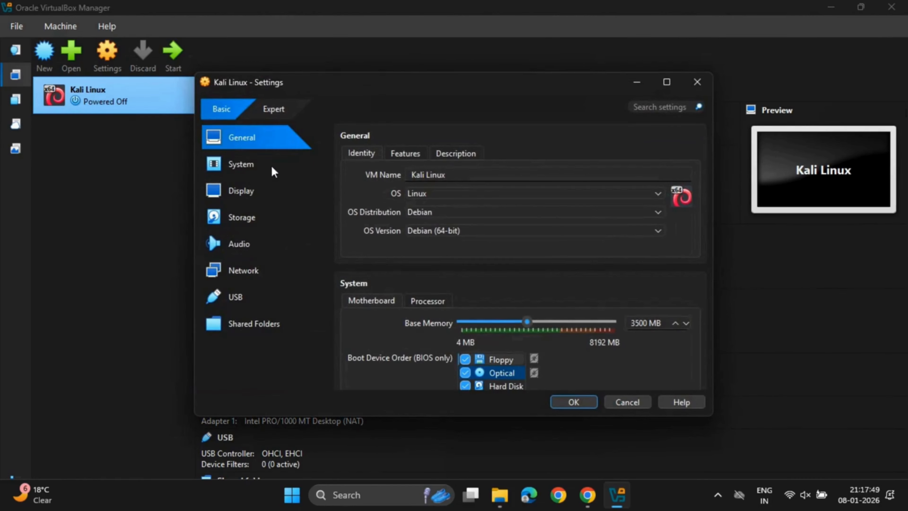
{"action": "scroll", "coordinate": [524, 289], "scroll_direction": "down", "scroll_amount": 1}
{"action": "scroll", "coordinate": [523, 289], "scroll_direction": "up", "scroll_amount": 1}
{"action": "scroll", "coordinate": [364, 235], "scroll_direction": "down", "scroll_amount": 3}
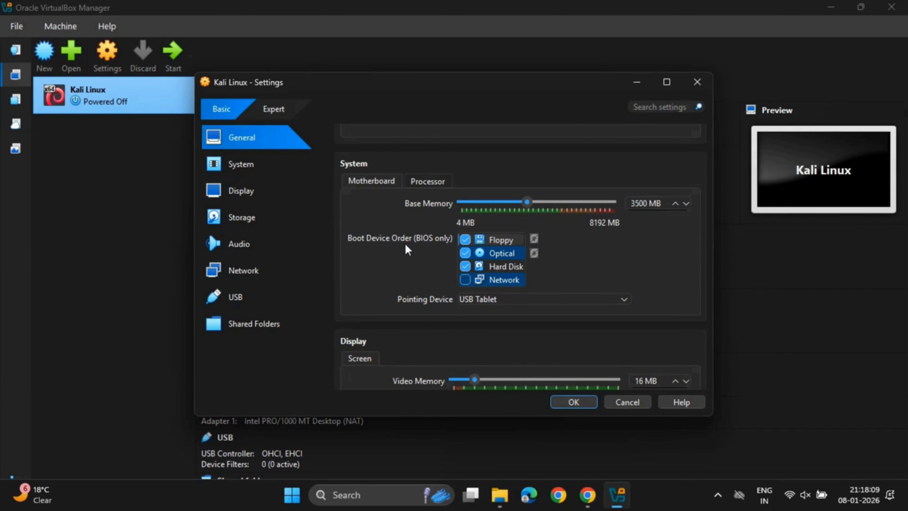
{"action": "scroll", "coordinate": [406, 249], "scroll_direction": "down", "scroll_amount": 3}
{"action": "left_click_drag", "start_coordinate": [474, 260], "coordinate": [629, 255]}
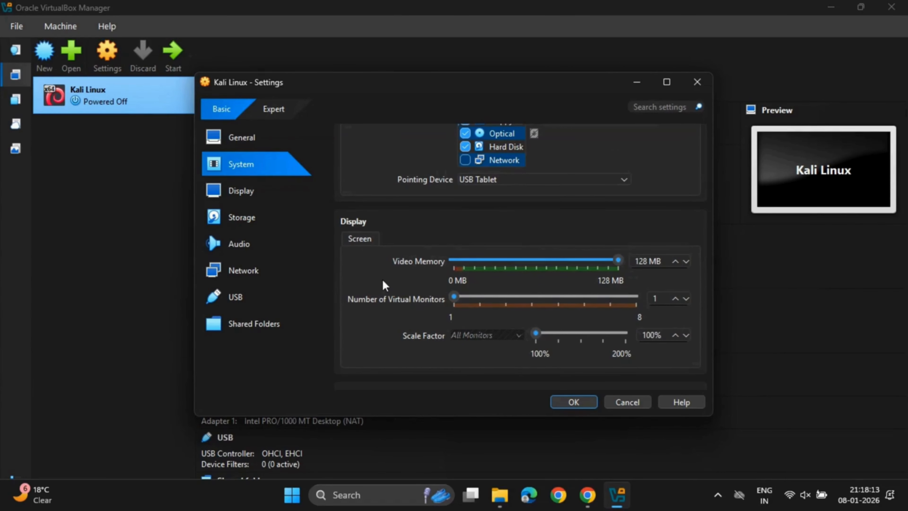
Select the empty optical drive under the IDE storage controller and open the file chooser for a virtual optical disk
{"action": "scroll", "coordinate": [383, 285], "scroll_direction": "down", "scroll_amount": 5}
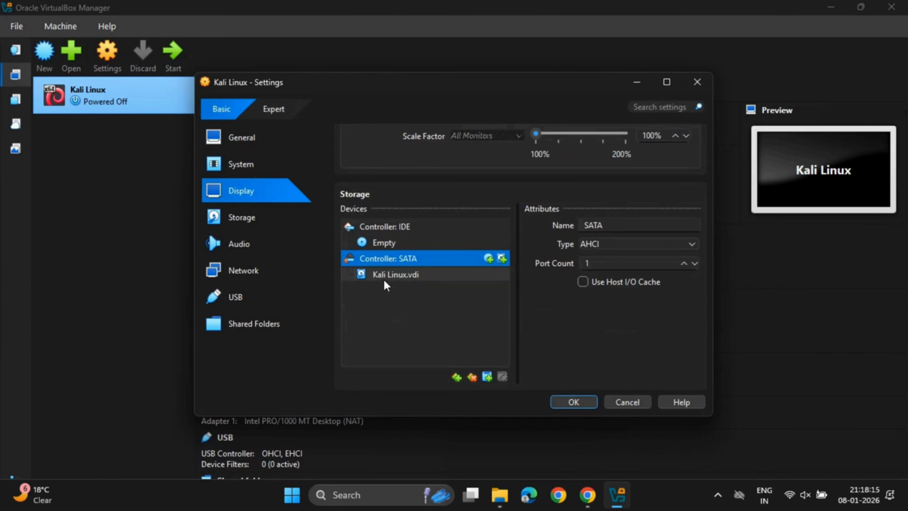
{"action": "left_click", "coordinate": [400, 246]}
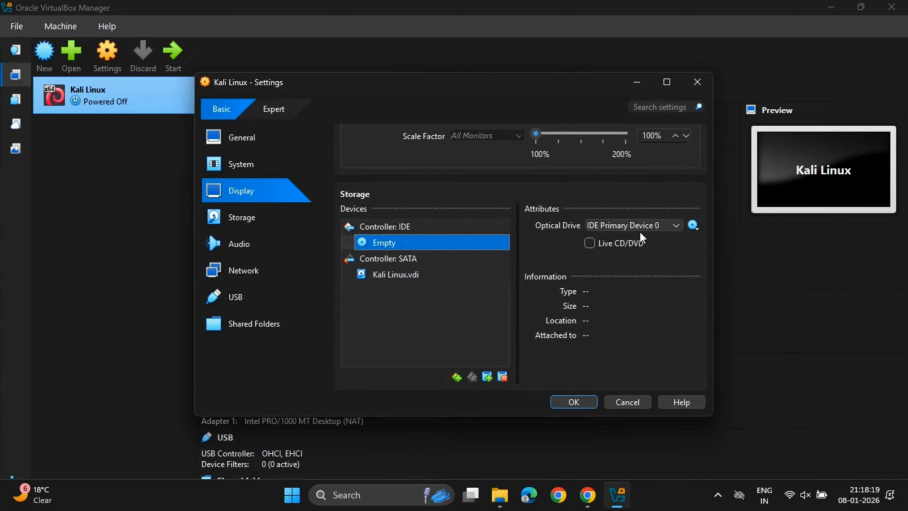
{"action": "left_click", "coordinate": [692, 226]}
{"action": "left_click", "coordinate": [718, 258]}
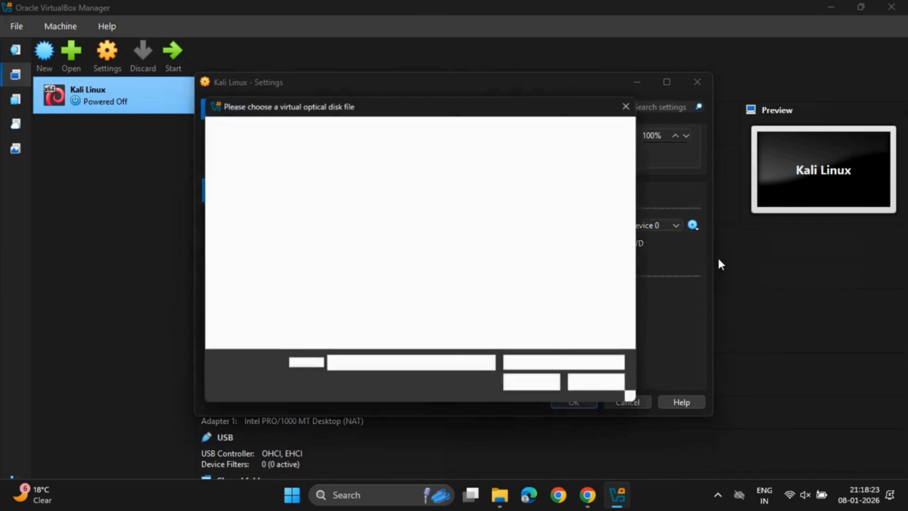